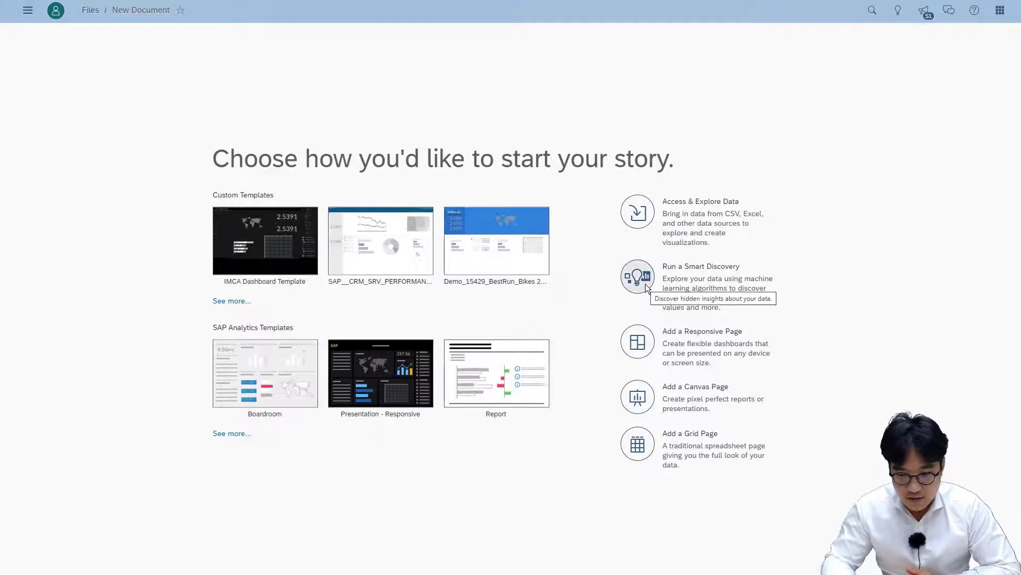
Step: Start a Smart Discovery based on the SalesAnalysis1 model, found by searching the available datasets and models for salesanalysis1
left_click(646, 288)
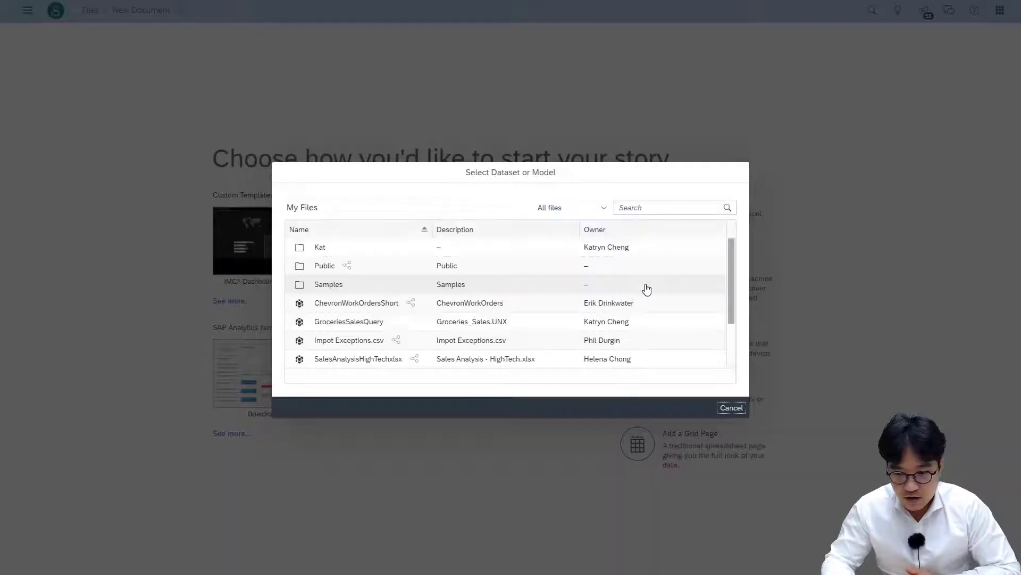
left_click(656, 207)
type("salesanalysis1")
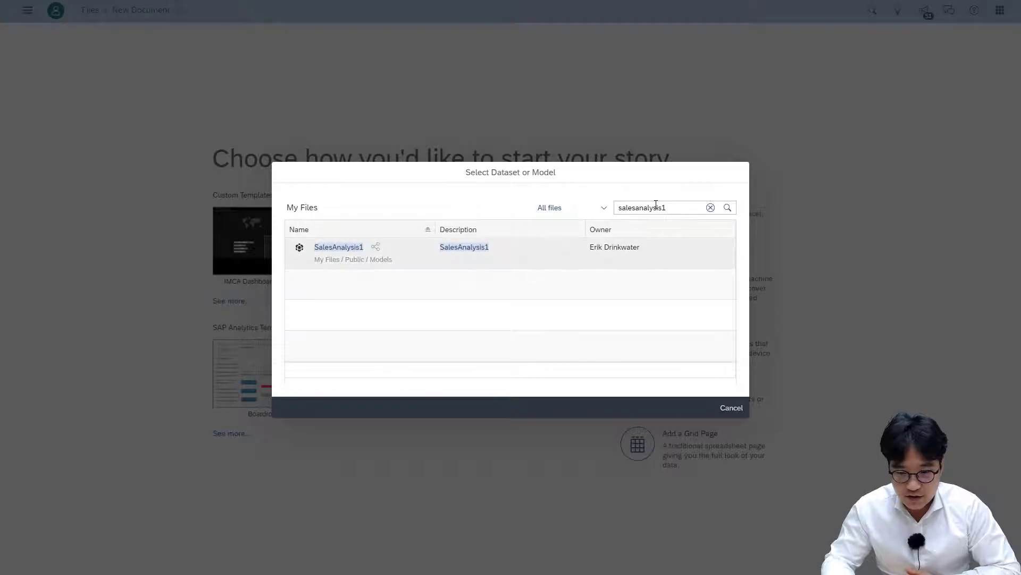
left_click(334, 246)
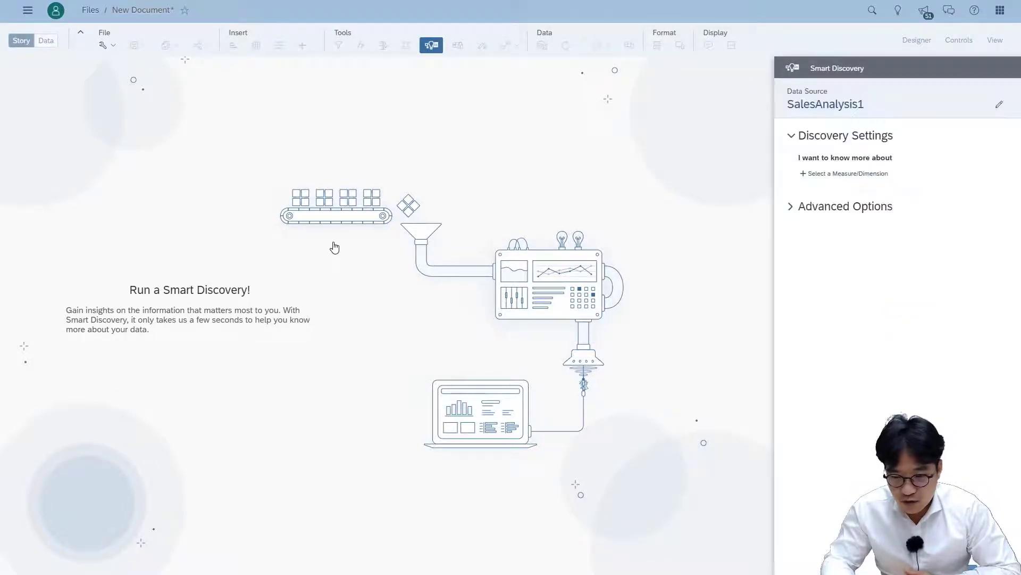
Step: Choose Order Value as the measure to learn more about, expand the advanced options and run the discovery
left_click(819, 174)
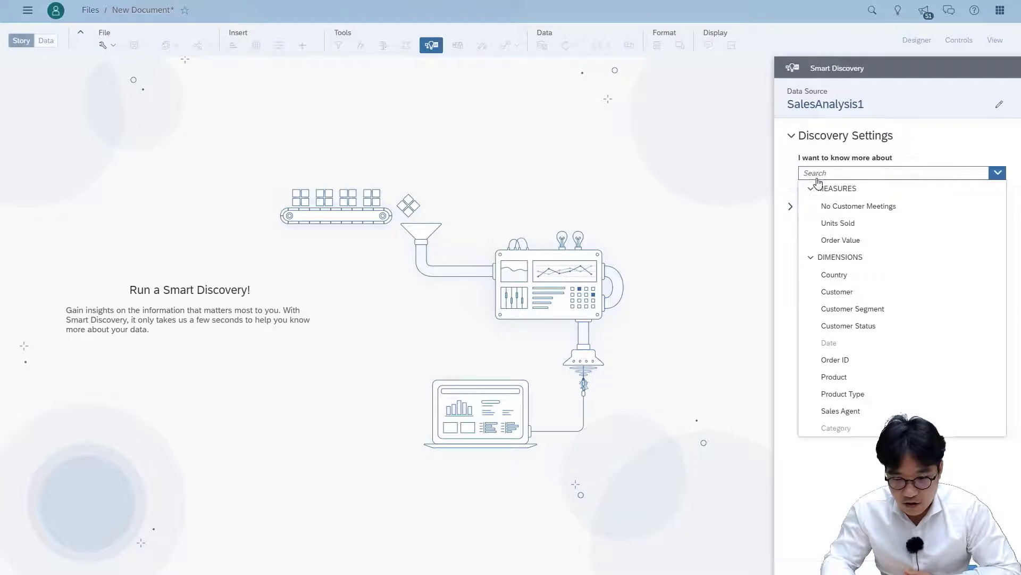
left_click(834, 241)
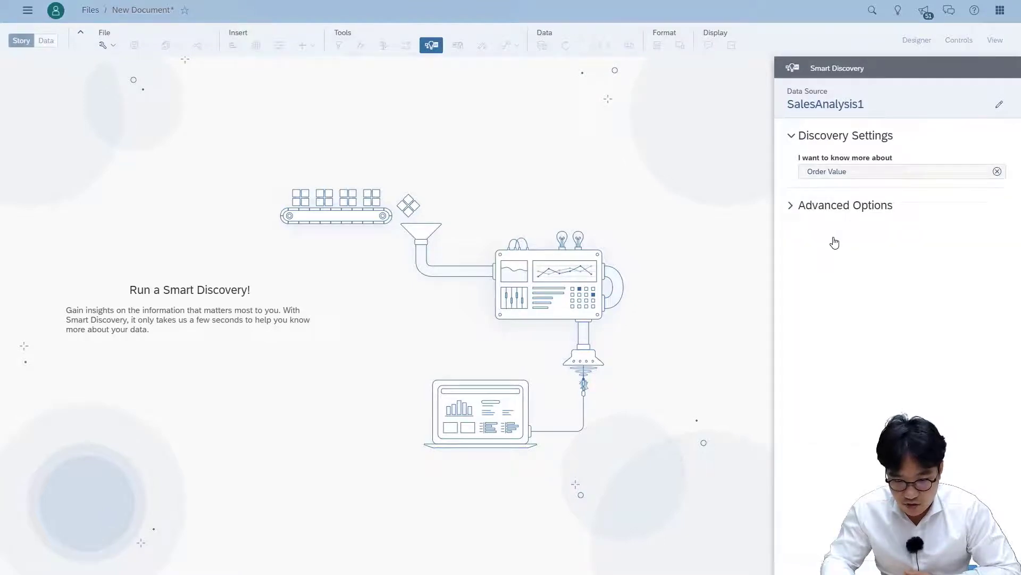
left_click(790, 206)
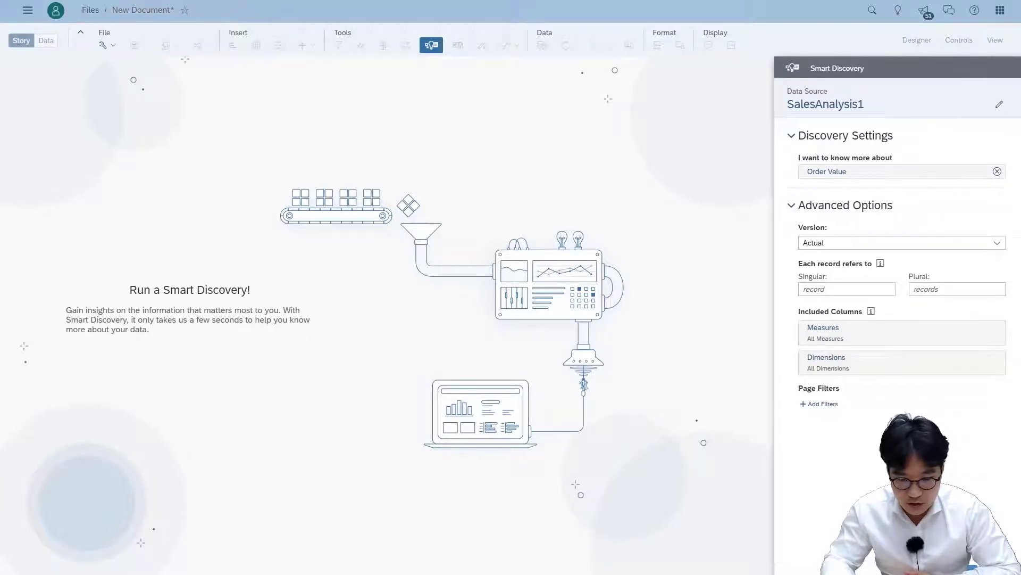
left_click(974, 565)
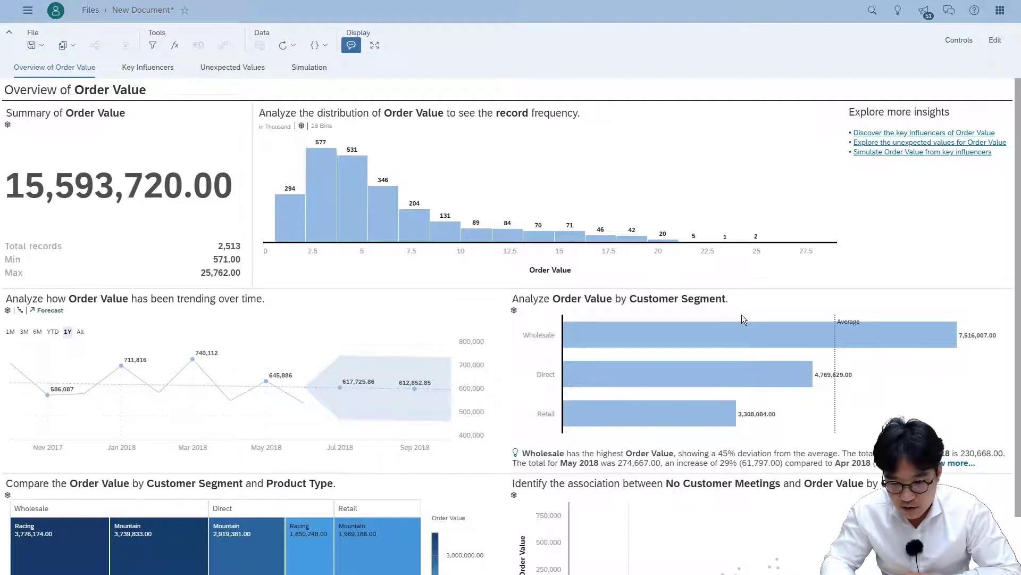
Step: Review the Order Value key influencers Units Sold, Product and Sales Agent, and go to how Product influences Order Value
scroll(743, 316, "down", 1)
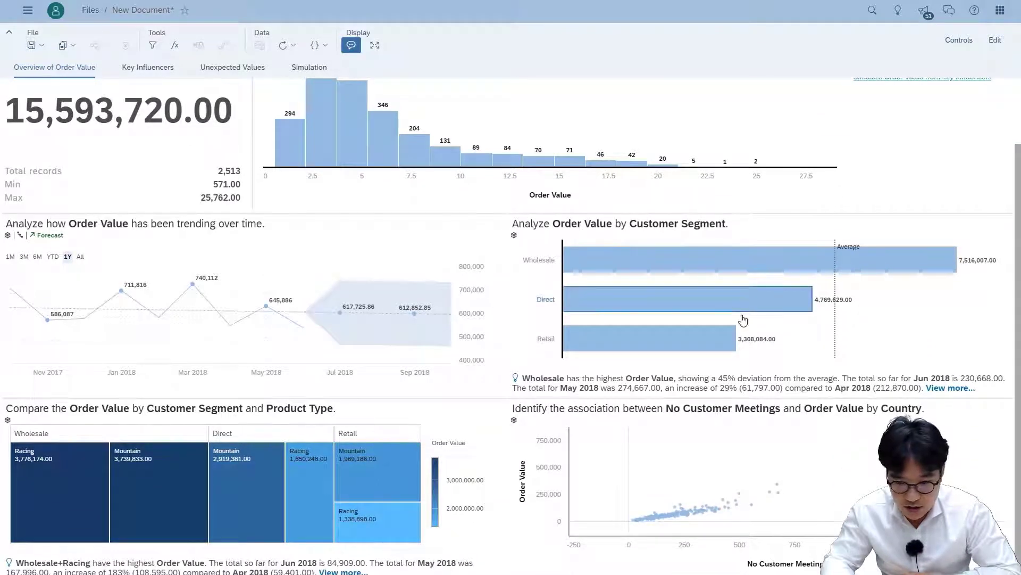
left_click(135, 70)
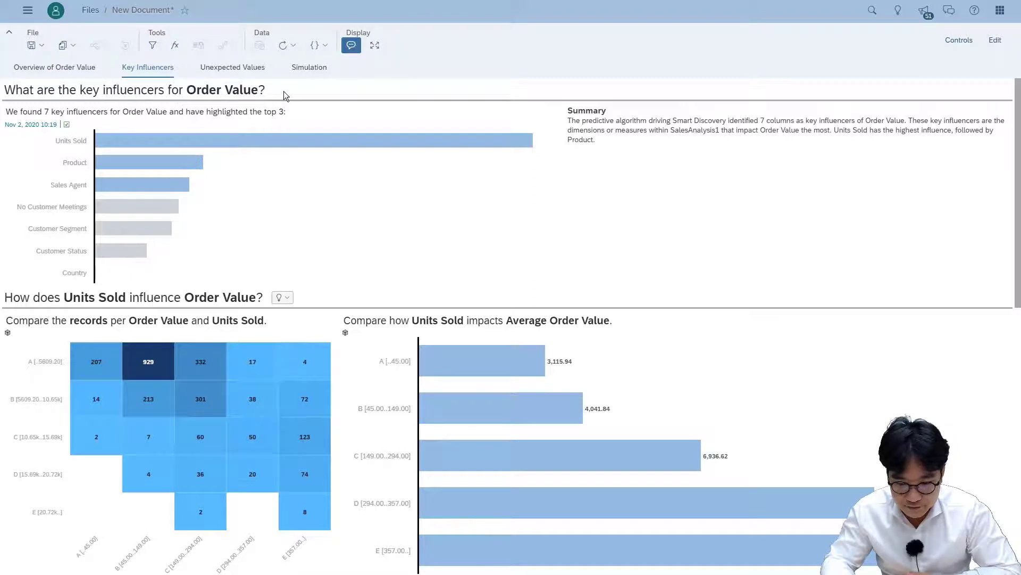
left_click(178, 142)
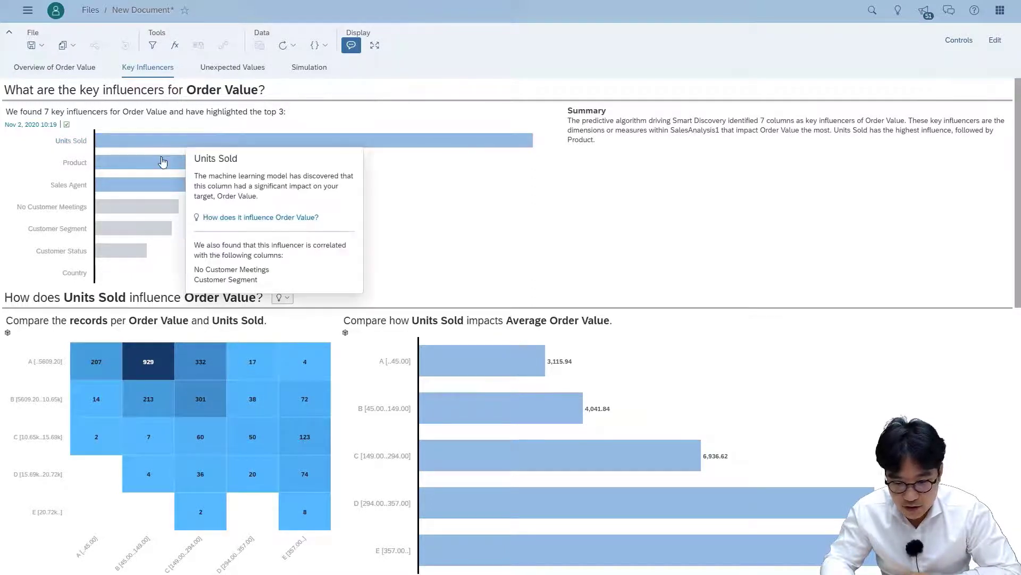
left_click(163, 162)
left_click(161, 184)
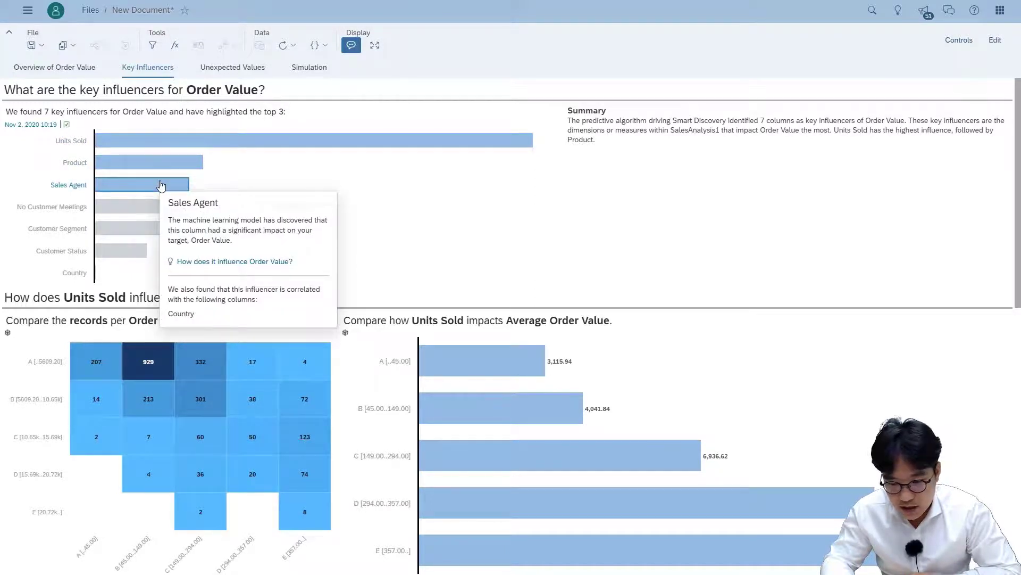
left_click(155, 164)
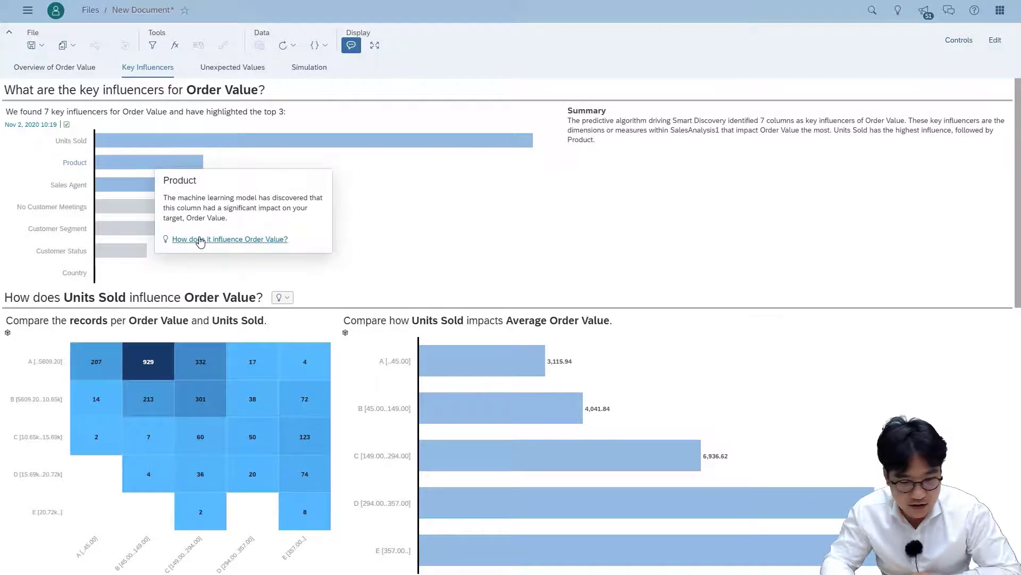
left_click(200, 239)
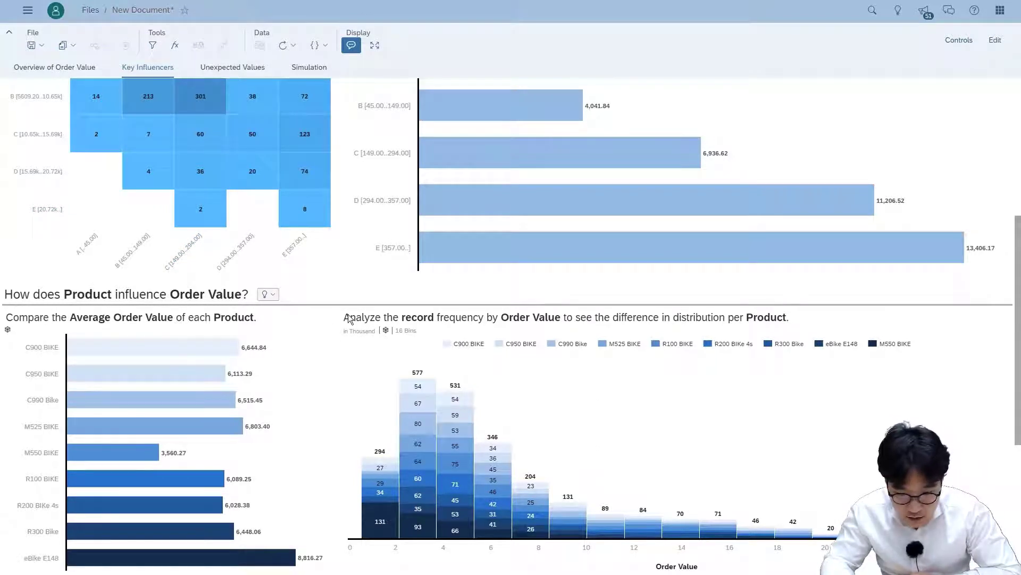
Step: Show the interaction between the Sales Agent and Product influencers on Order Value
scroll(348, 318, "down", 5)
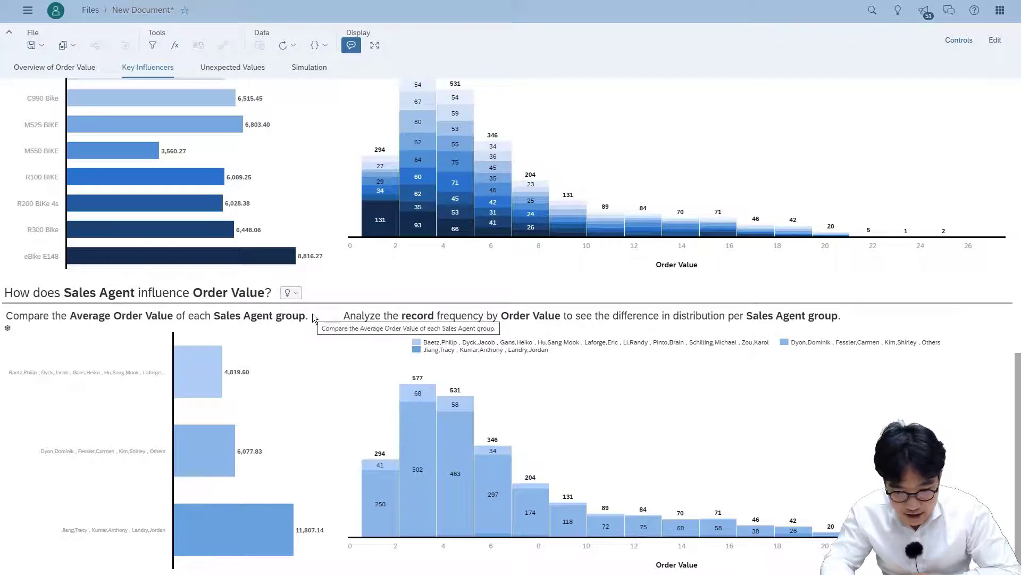
left_click(293, 293)
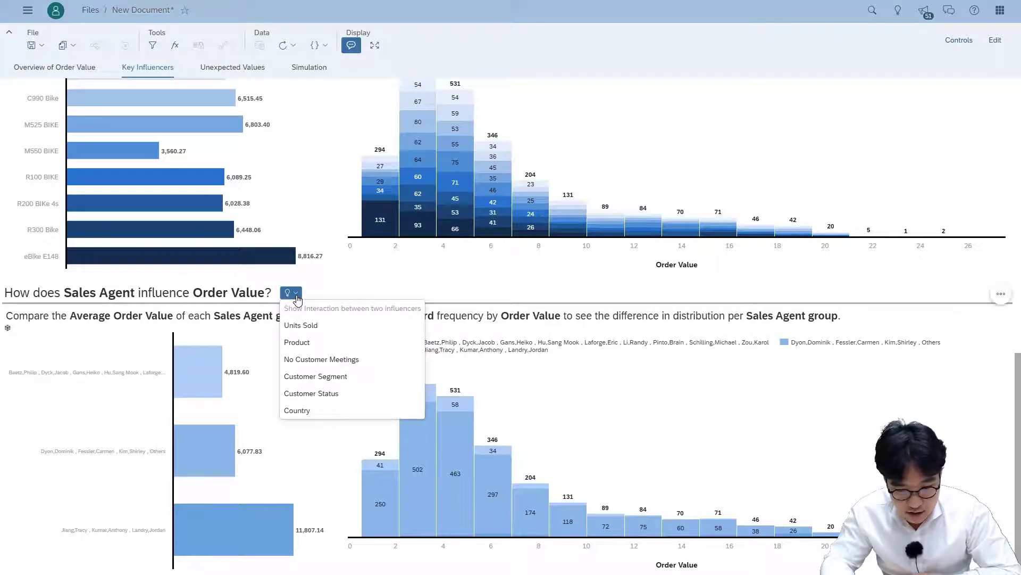
left_click(318, 343)
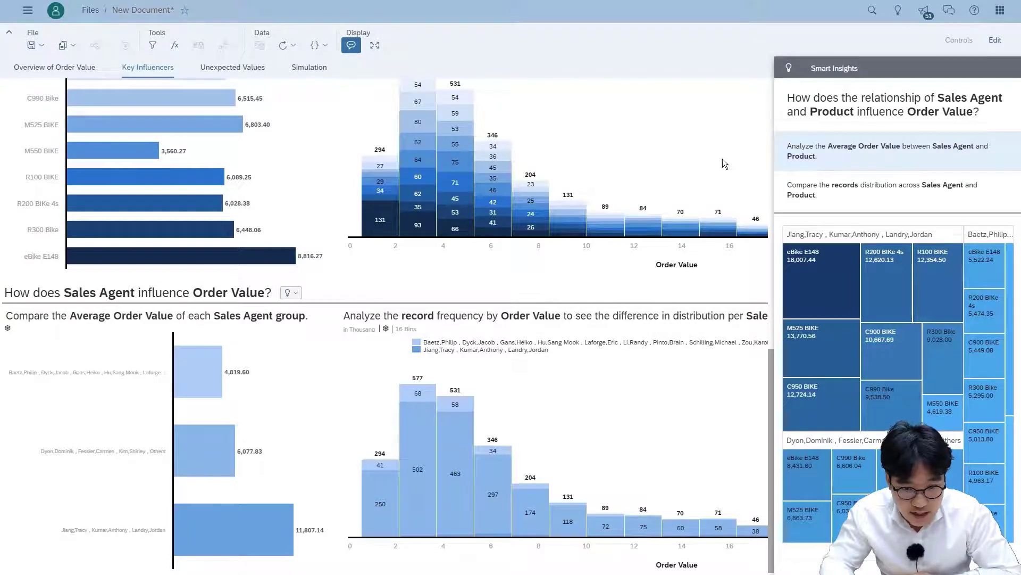
Step: Inspect the unexpected Order Value records by selecting the isolated outlier and the highest actual value in the scatter plot
left_click(241, 71)
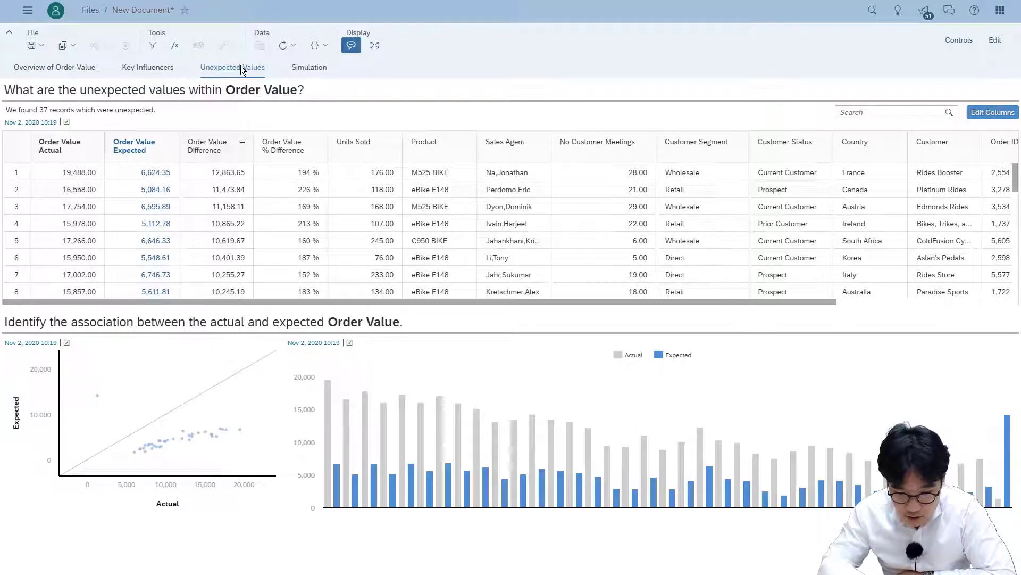
left_click(97, 397)
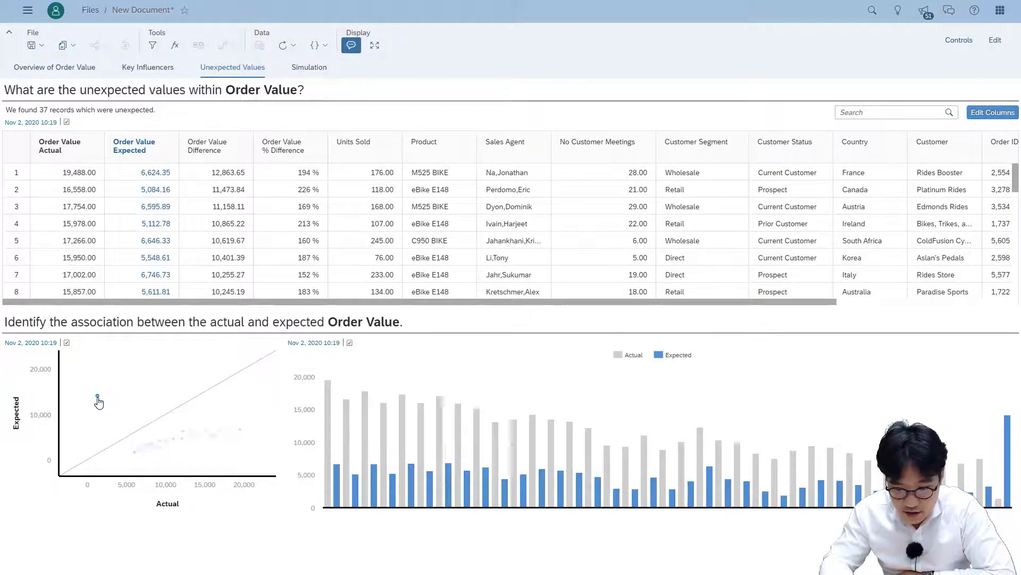
left_click(104, 397)
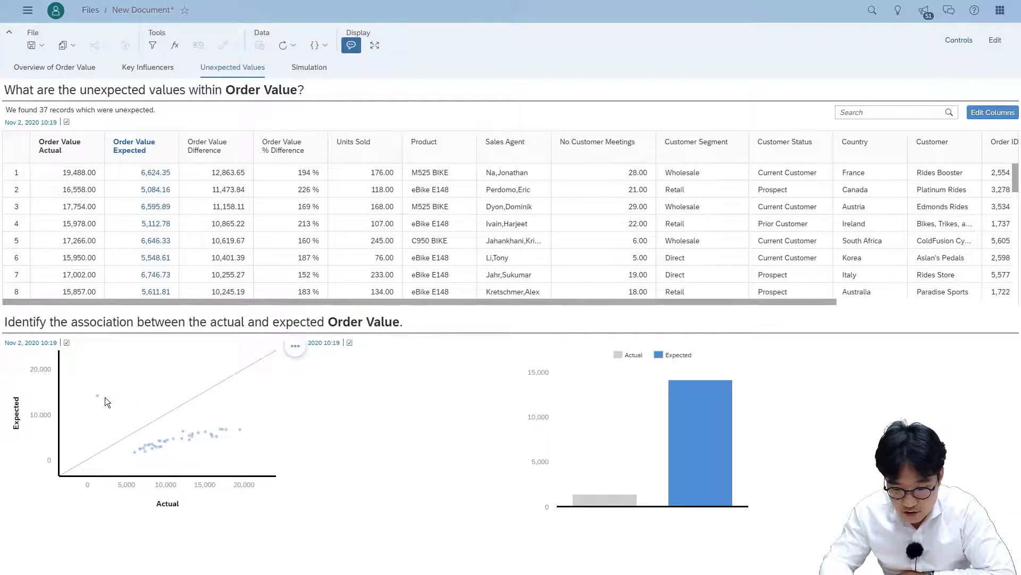
left_click(240, 432)
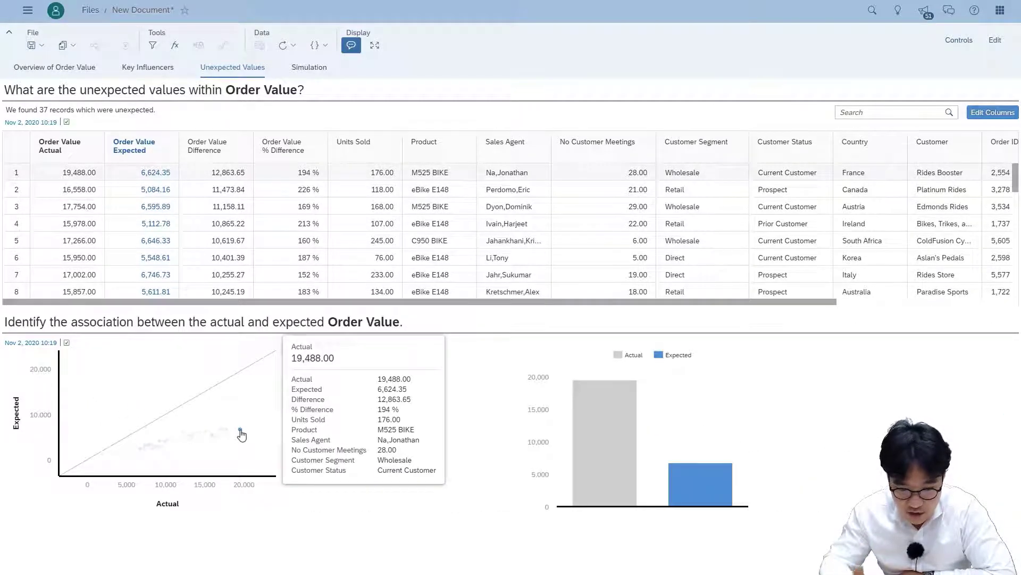
left_click(246, 435)
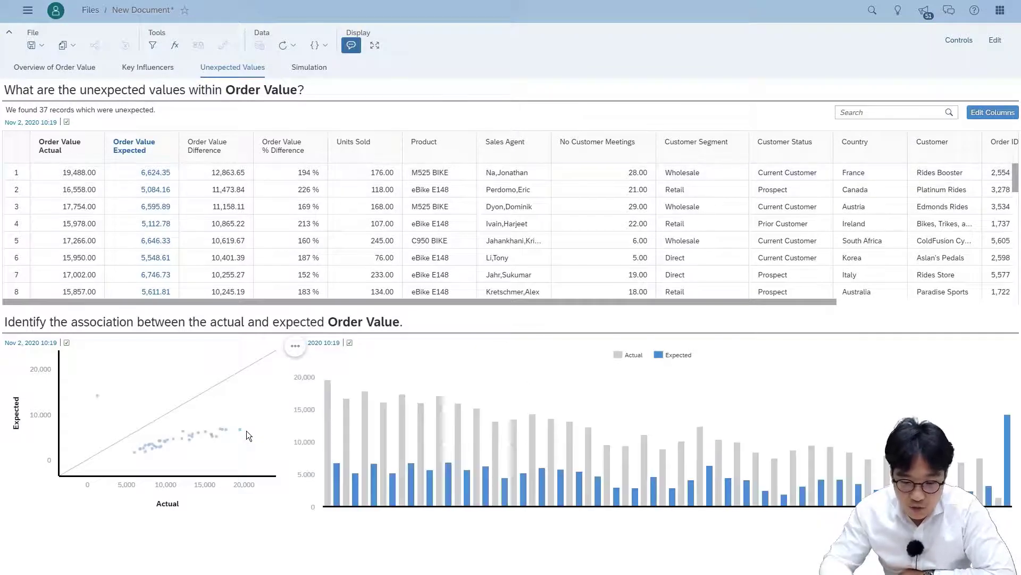
Step: Change the sales agent influencer in the Order Value simulation to another agent
left_click(315, 72)
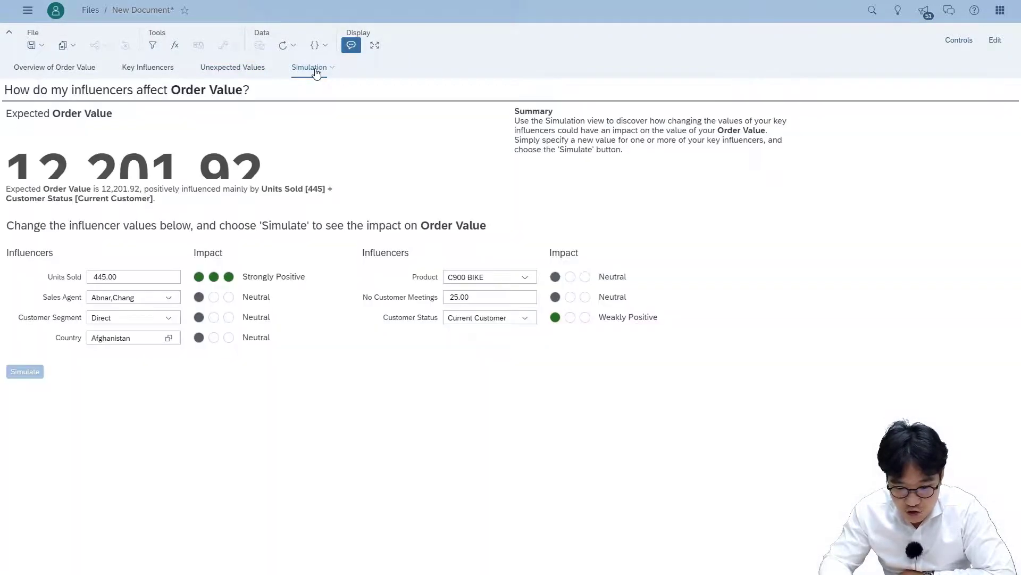
left_click(175, 299)
scroll(175, 301, "down", 10)
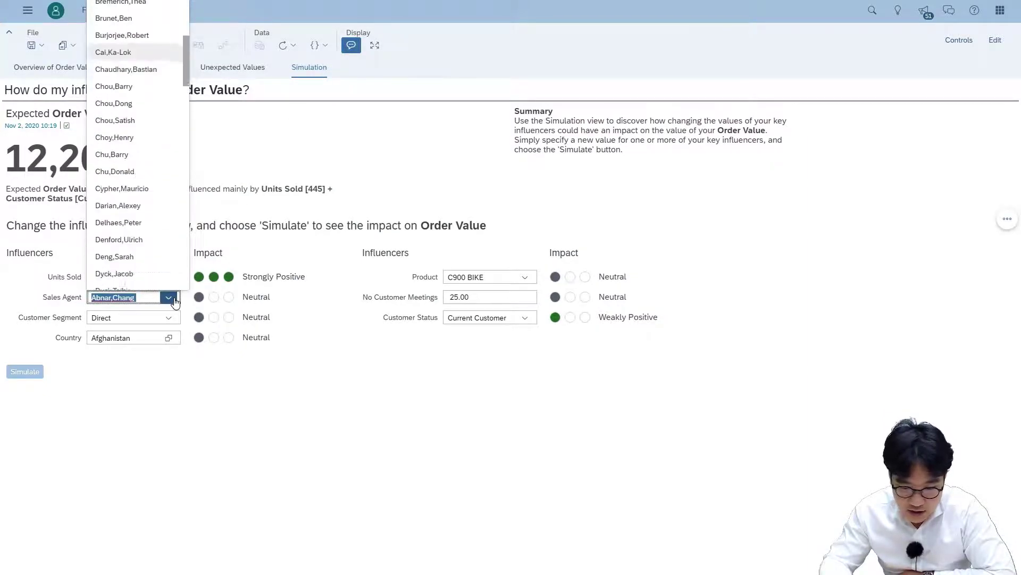
scroll(175, 301, "down", 6)
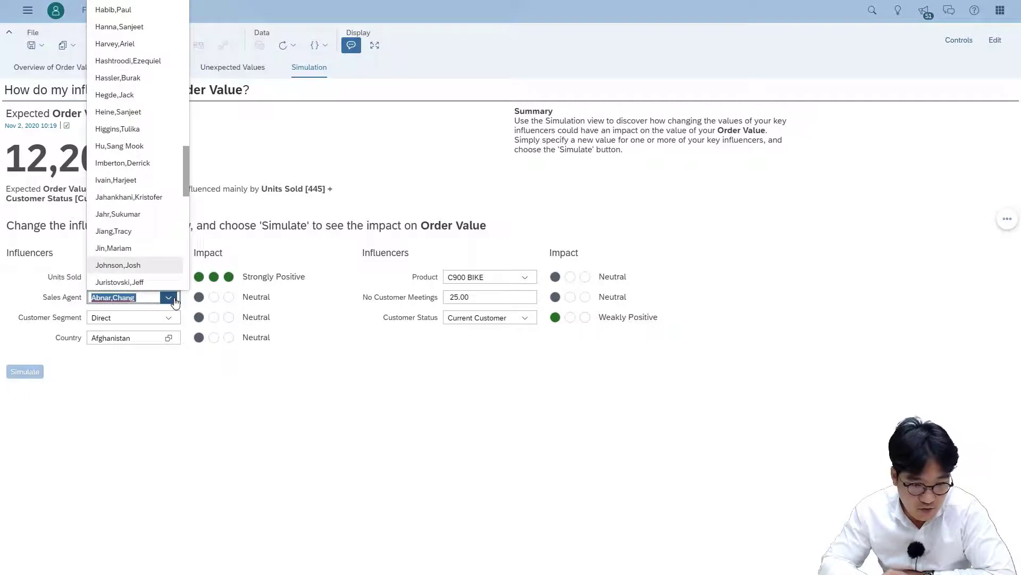
left_click(164, 231)
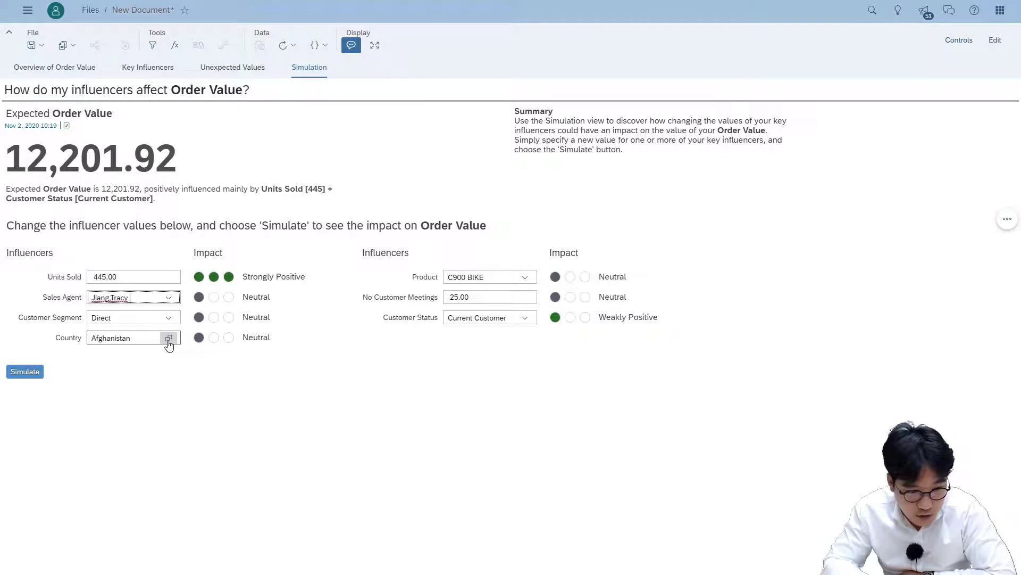
Step: Set the Country influencer to China and simulate the impact on Order Value
mouse_move(30, 539)
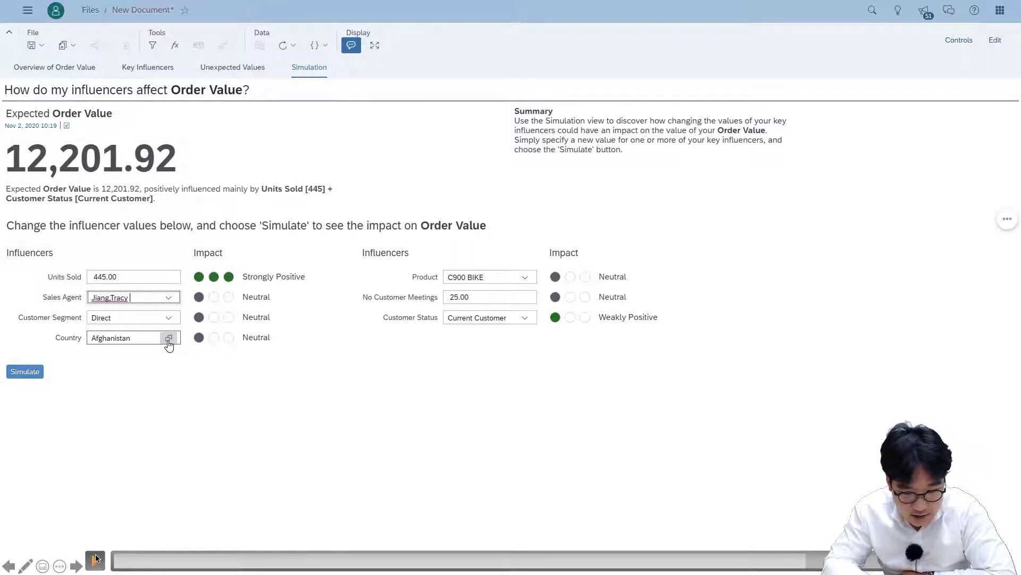
left_click(168, 340)
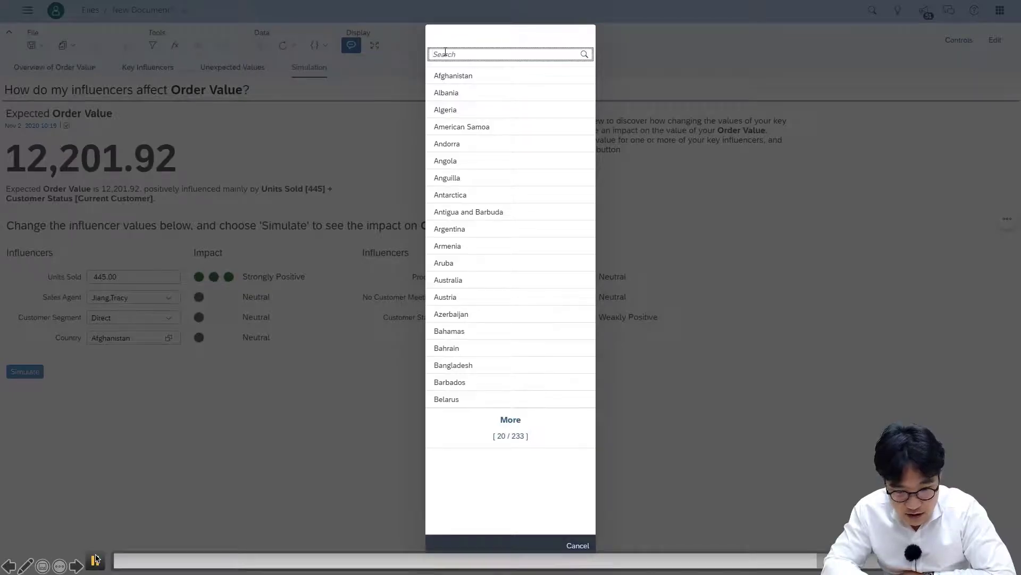
type("china")
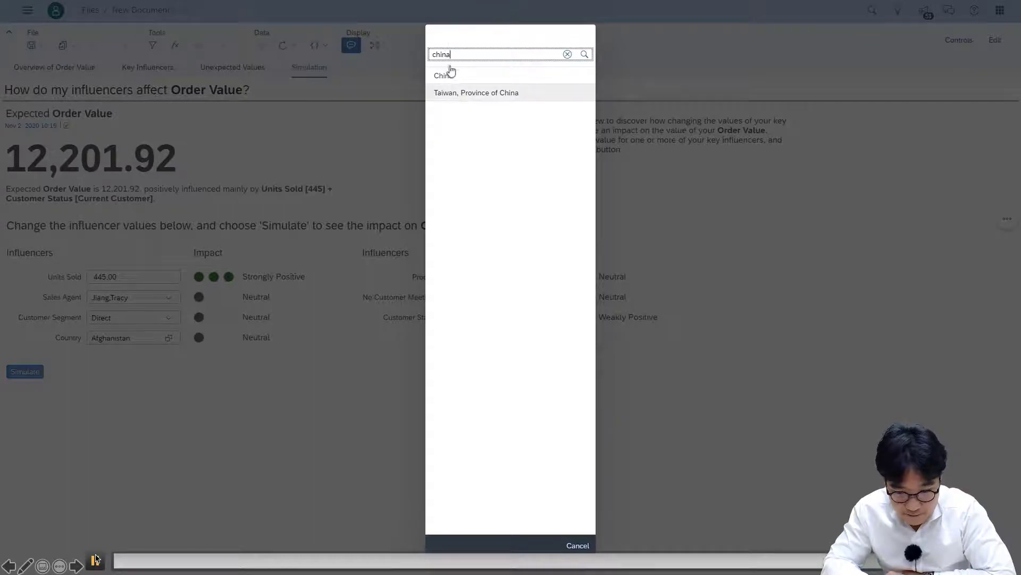
left_click(451, 76)
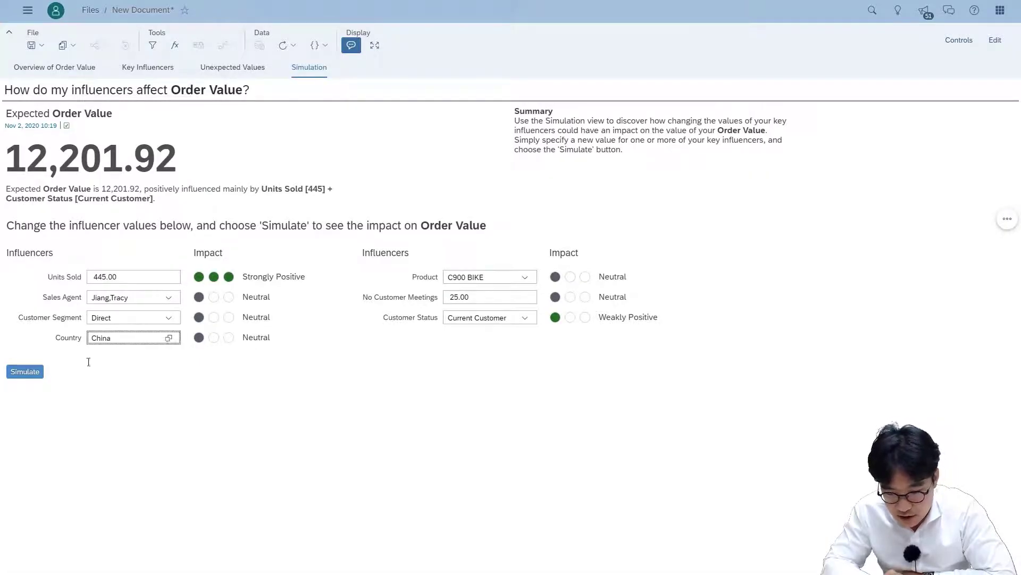
left_click(29, 371)
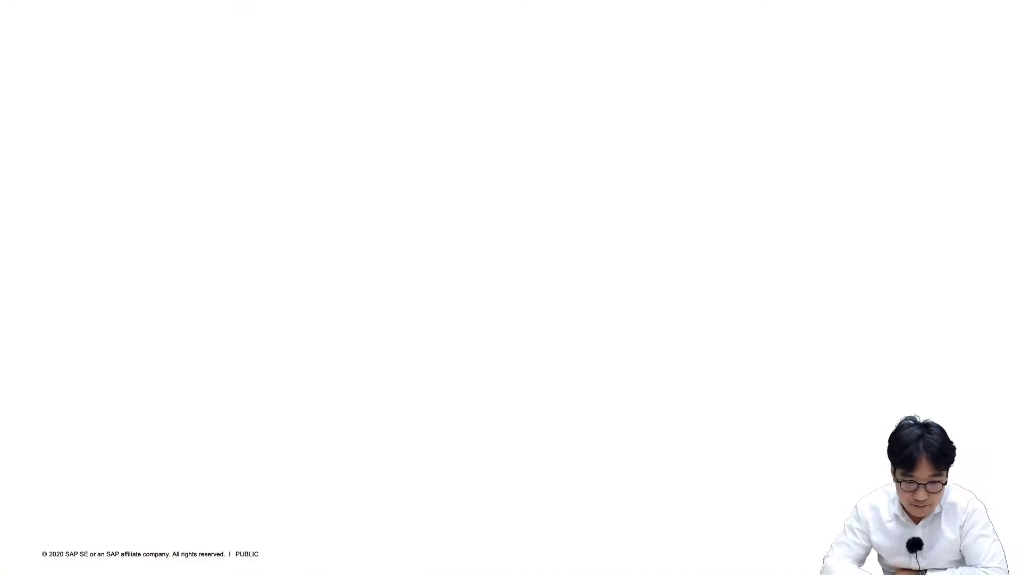
left_click(615, 261)
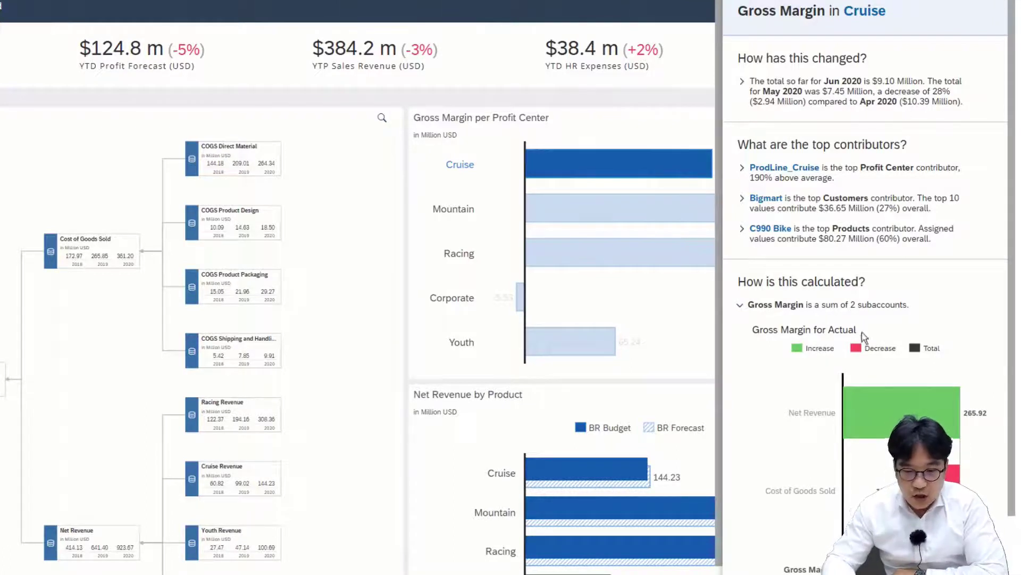
Step: Review how the Cruise gross margin is calculated and reopen Smart Insights for the Cruise bar in Gross Margin per Profit Center
scroll(974, 401, "down", 1)
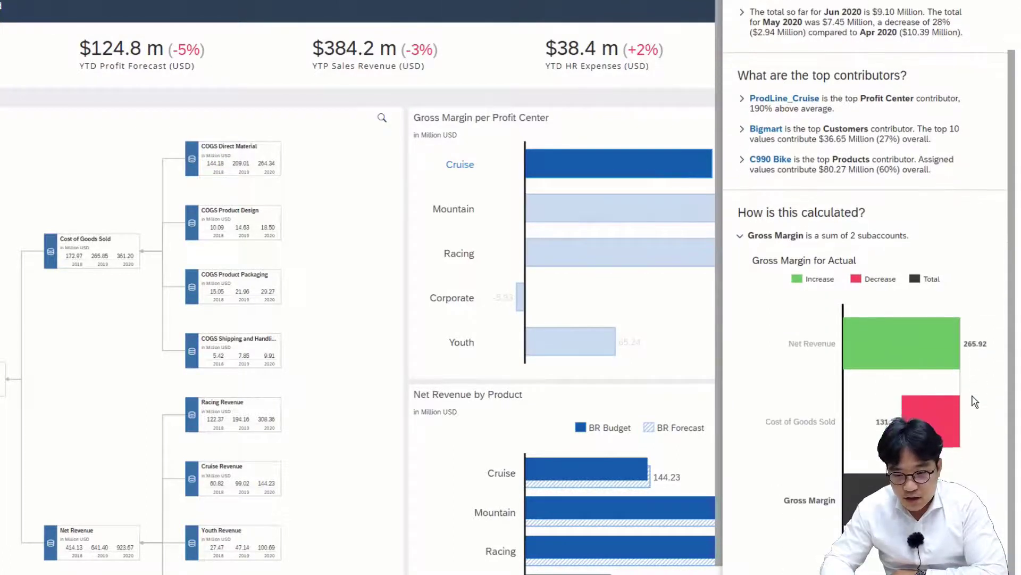
left_click(797, 158)
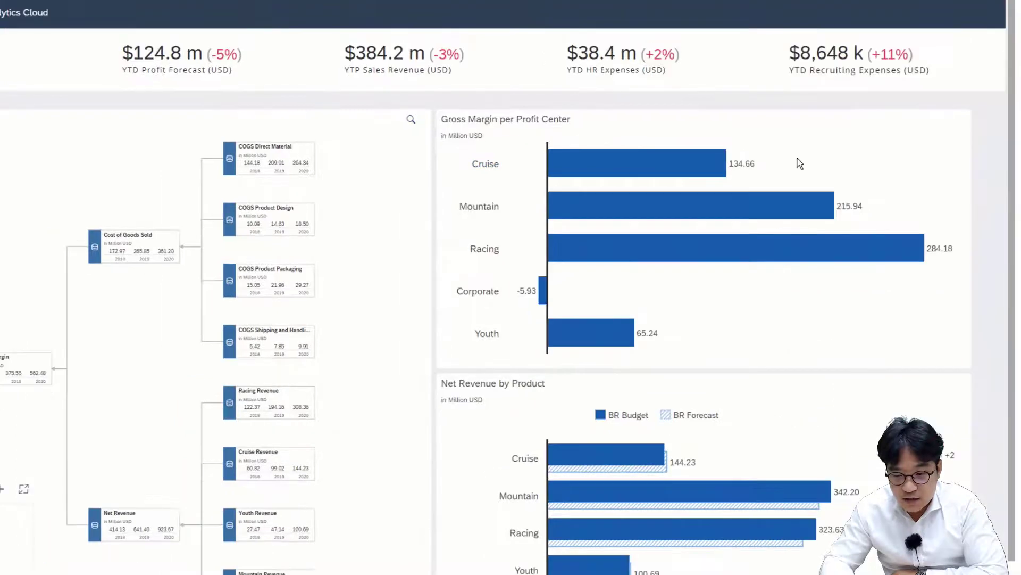
left_click(701, 167)
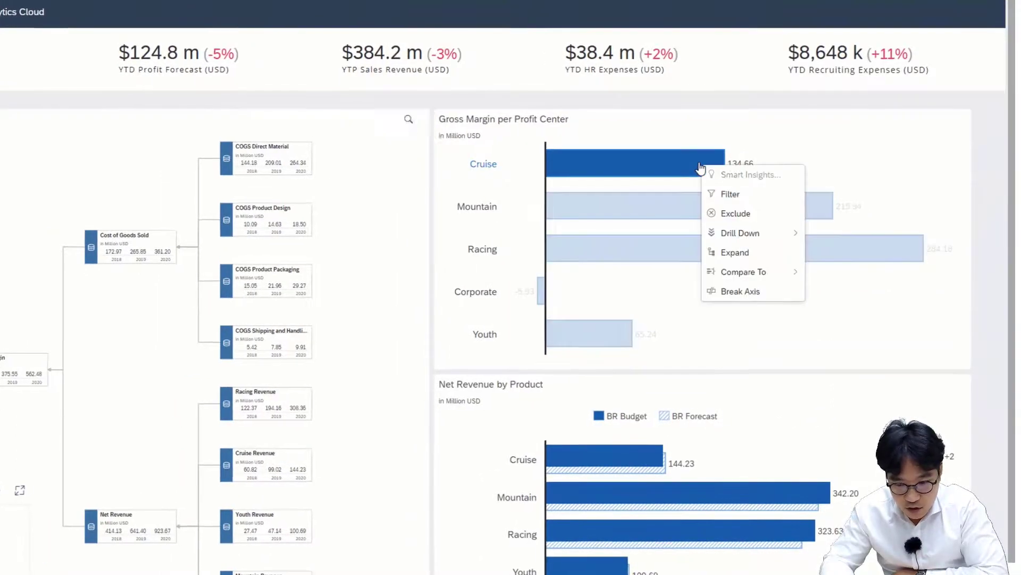
left_click(768, 175)
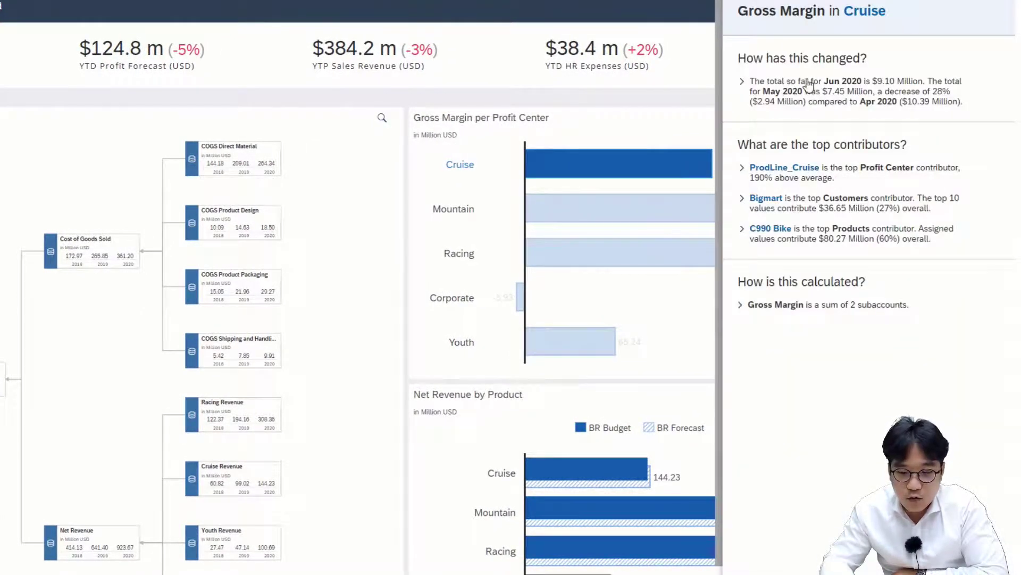
Step: Examine how the Cruise gross margin has changed over time by month and by year, and collapse that insight
left_click(750, 86)
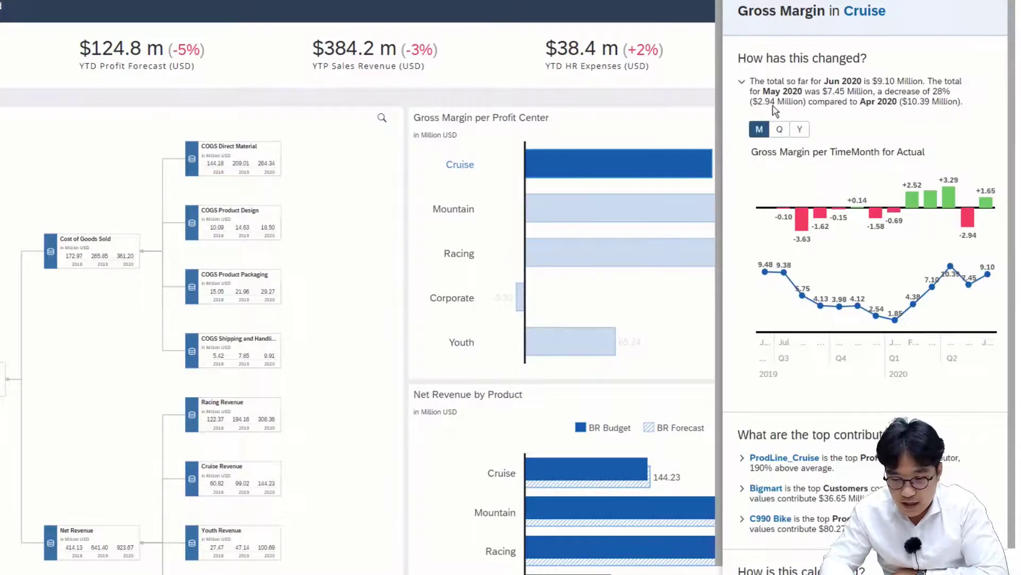
left_click(800, 130)
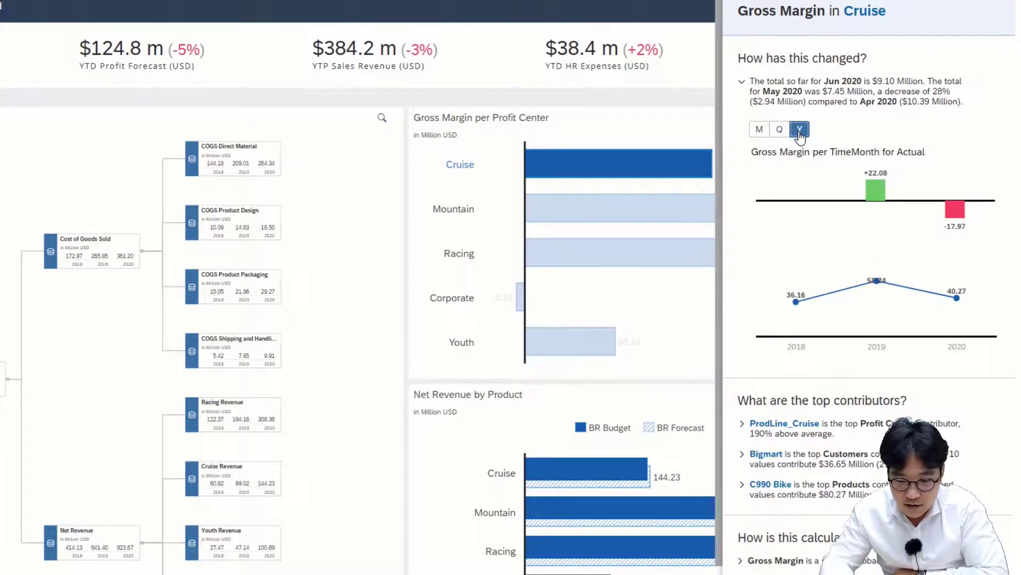
left_click(759, 94)
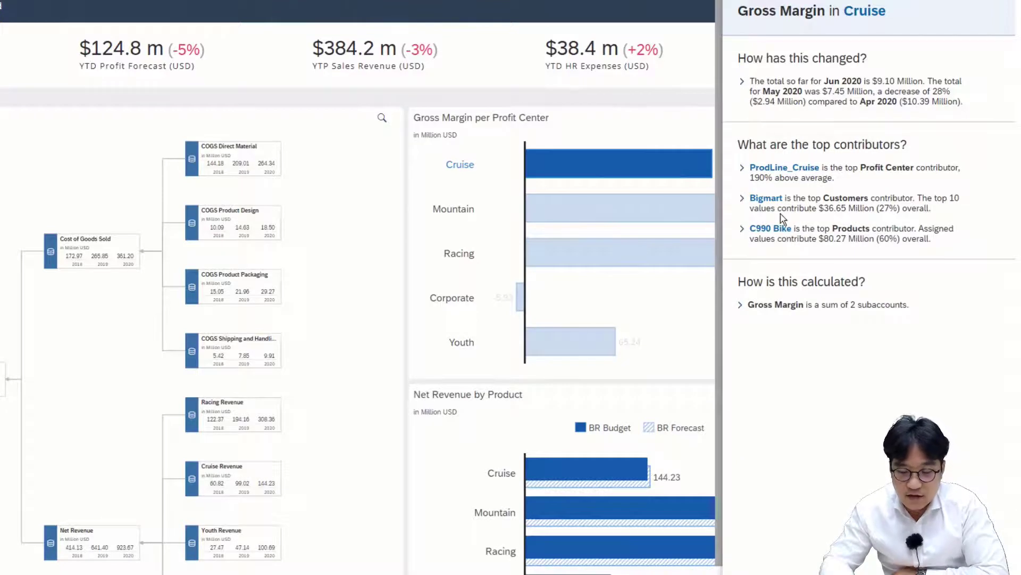
Step: Review the top Products contributor breakdown for Cruise and the subaccounts from which its Gross Margin is calculated
left_click(773, 240)
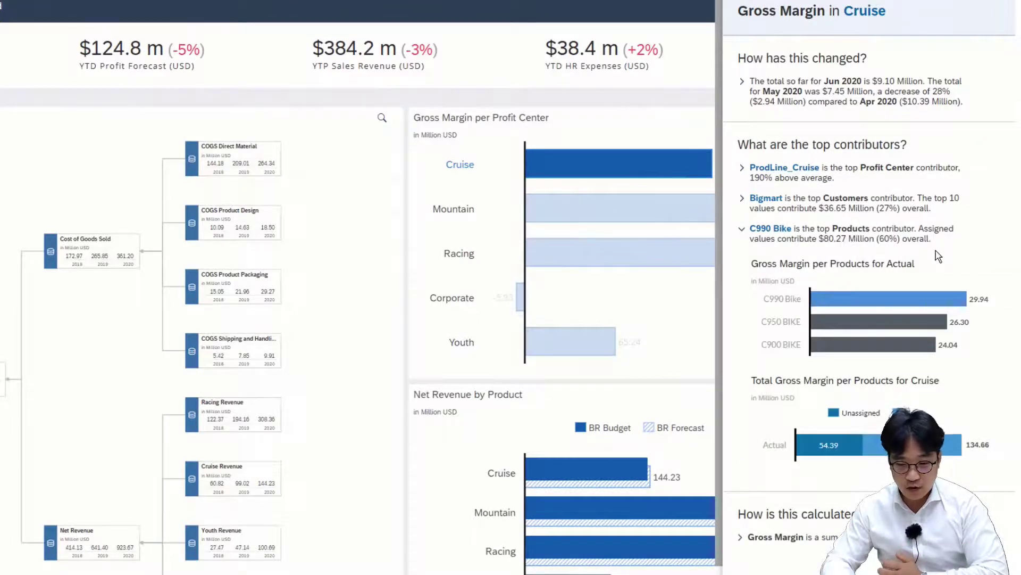
left_click(757, 239)
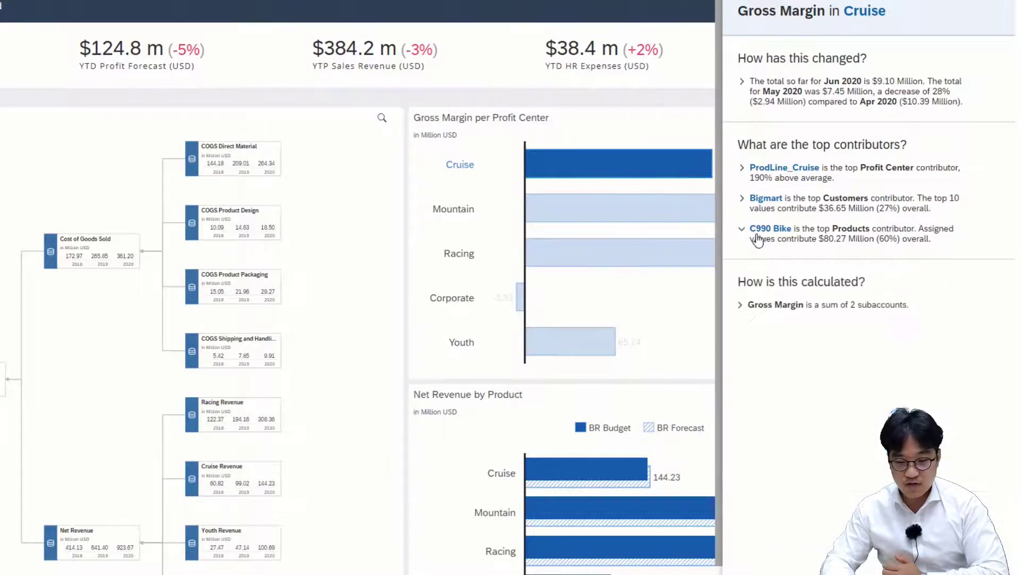
left_click(819, 309)
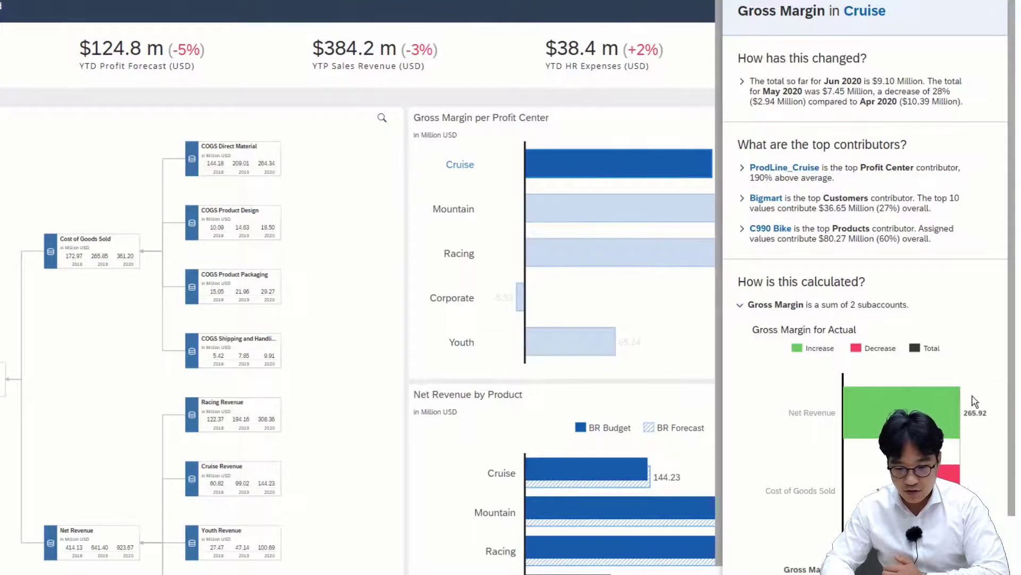
scroll(974, 401, "down", 2)
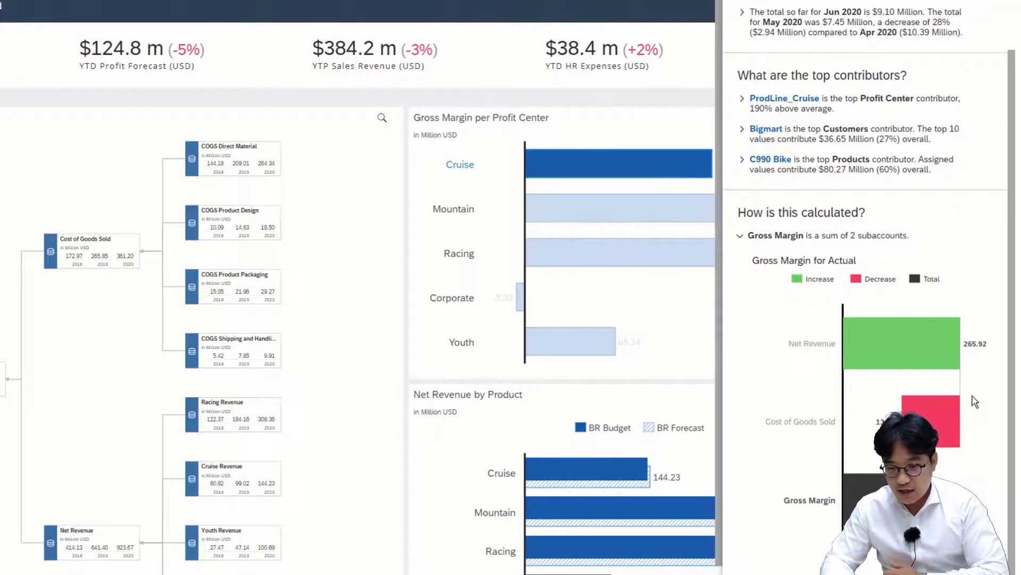
Step: Reopen Smart Insights for the Cruise bar in the Gross Margin per Profit Center chart
left_click(787, 164)
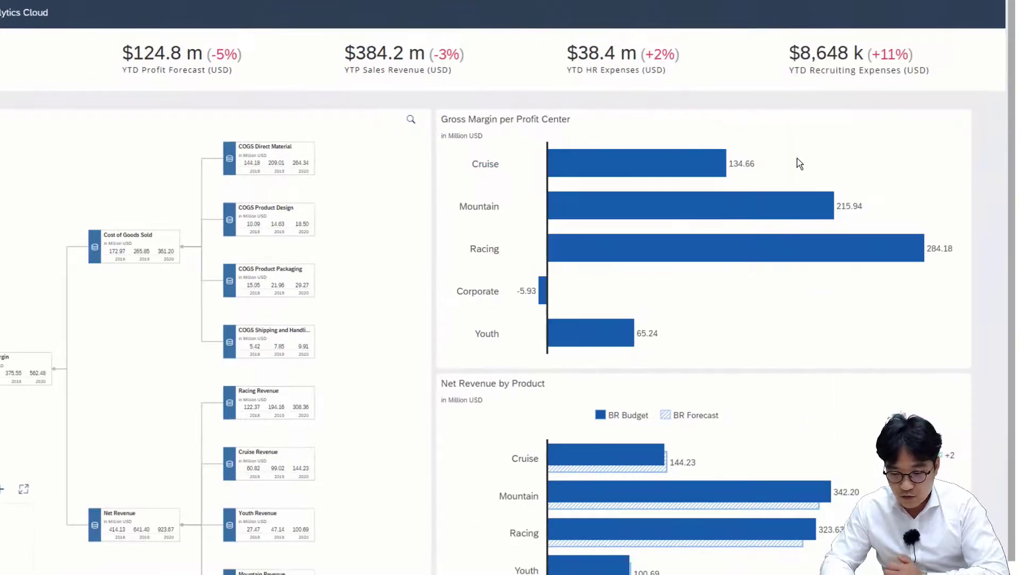
left_click(702, 168)
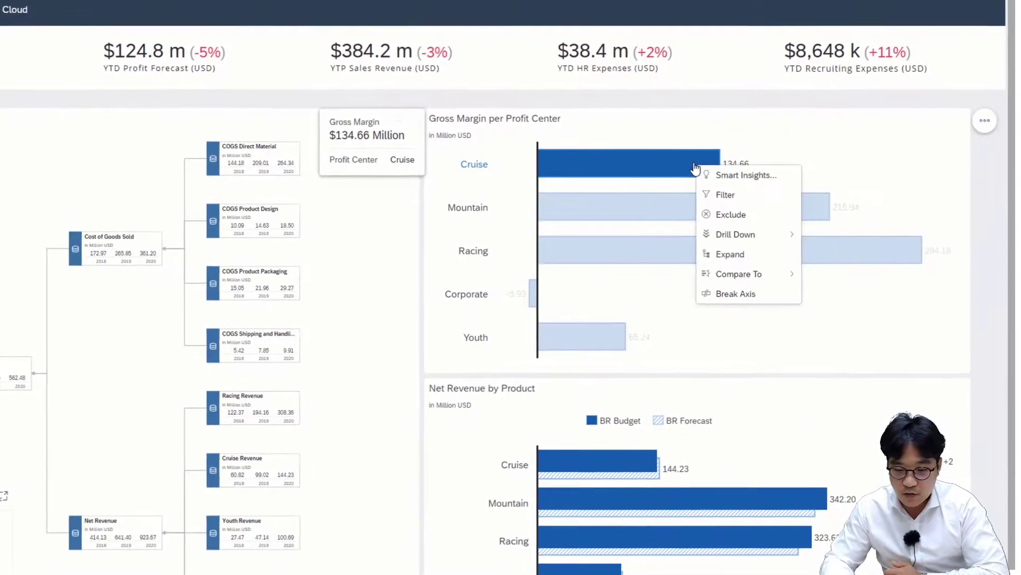
left_click(771, 175)
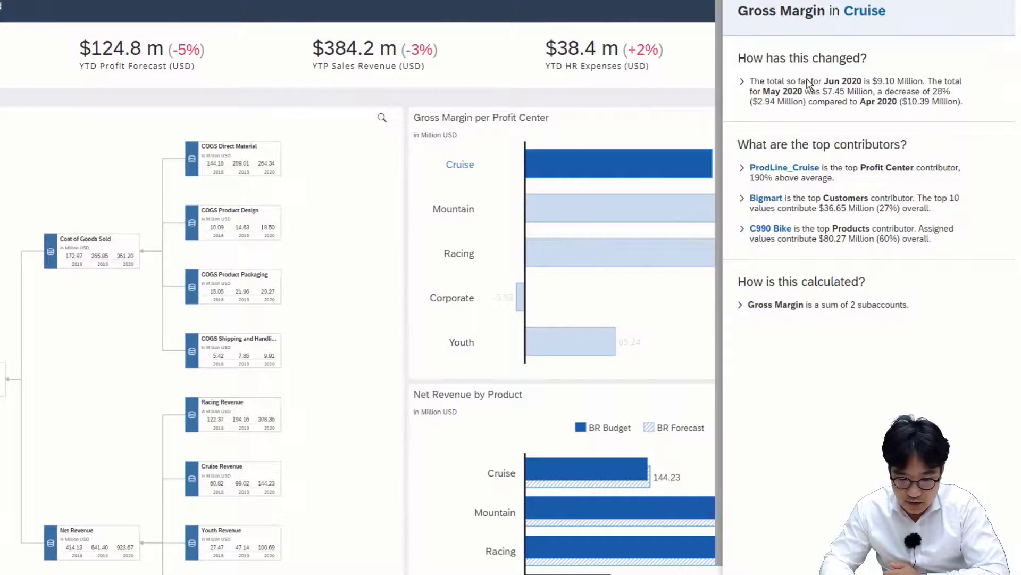
Step: Review the yearly change in Cruise gross margin again and expand the C990 Bike insight under the top contributors
left_click(752, 84)
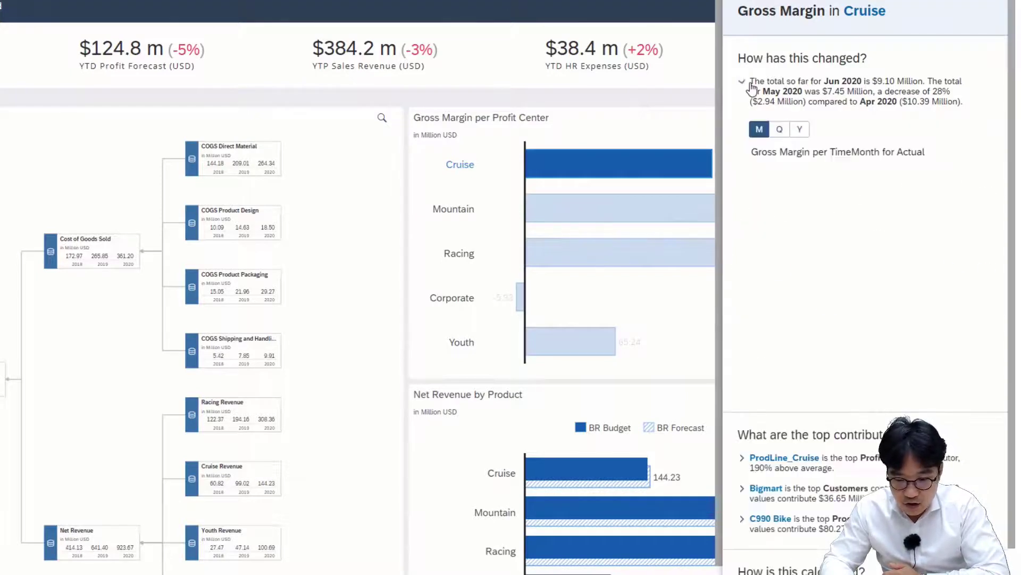
left_click(800, 130)
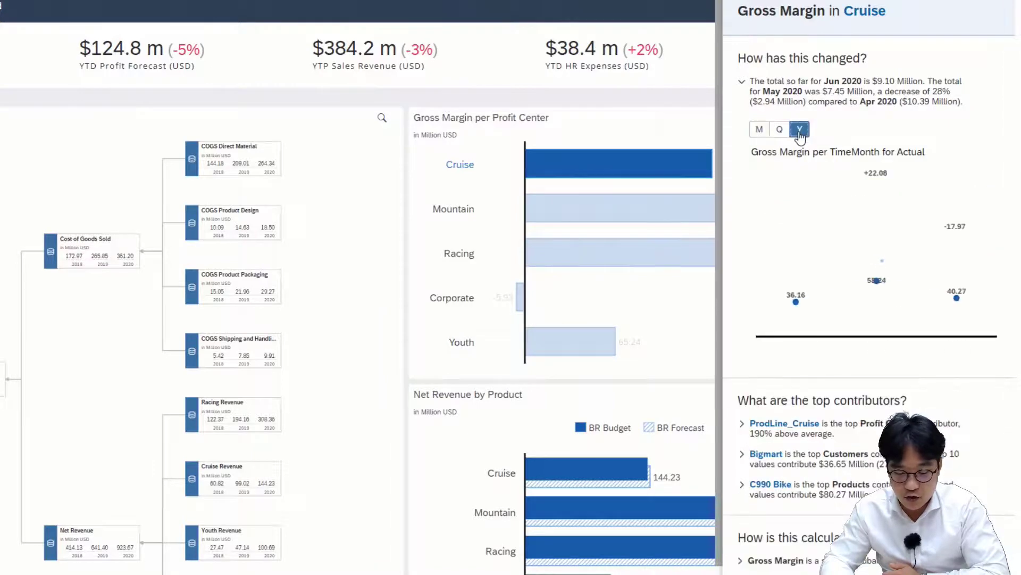
left_click(759, 95)
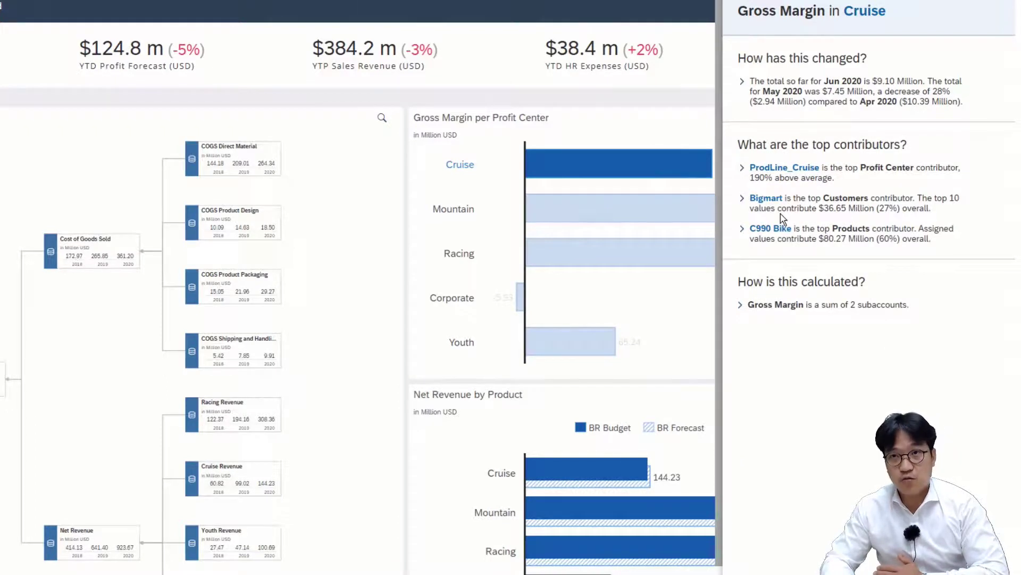
left_click(777, 227)
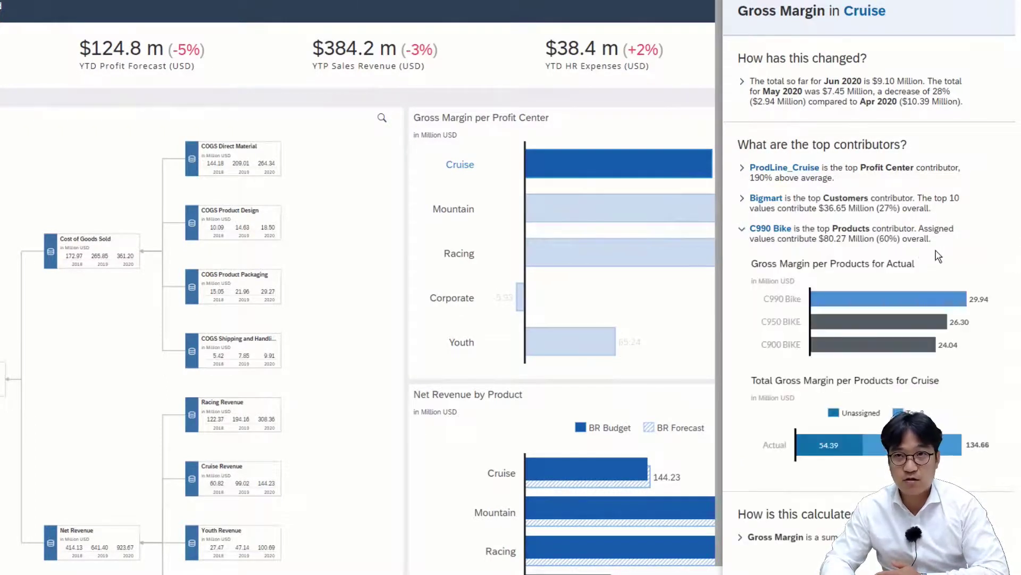